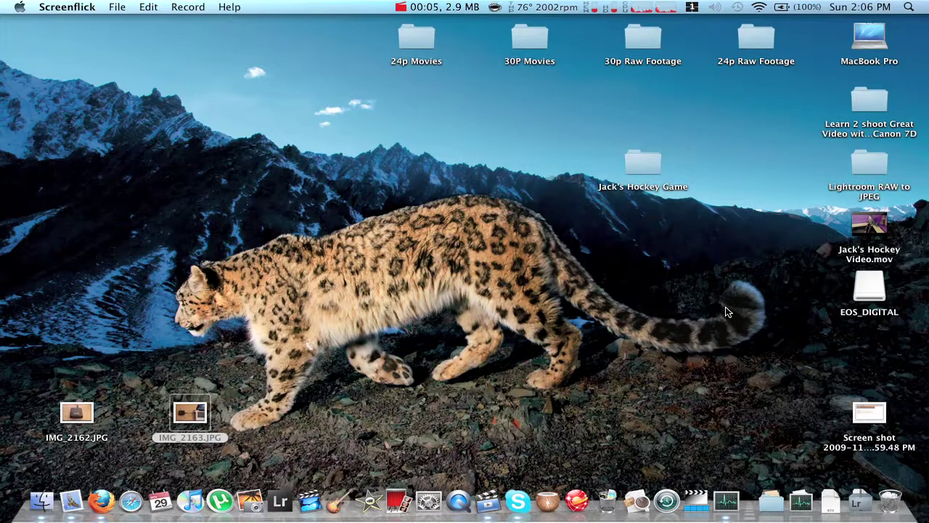
View the photos IMG_2162.JPG and IMG_2163.JPG, closing each afterwards
left_click(435, 331)
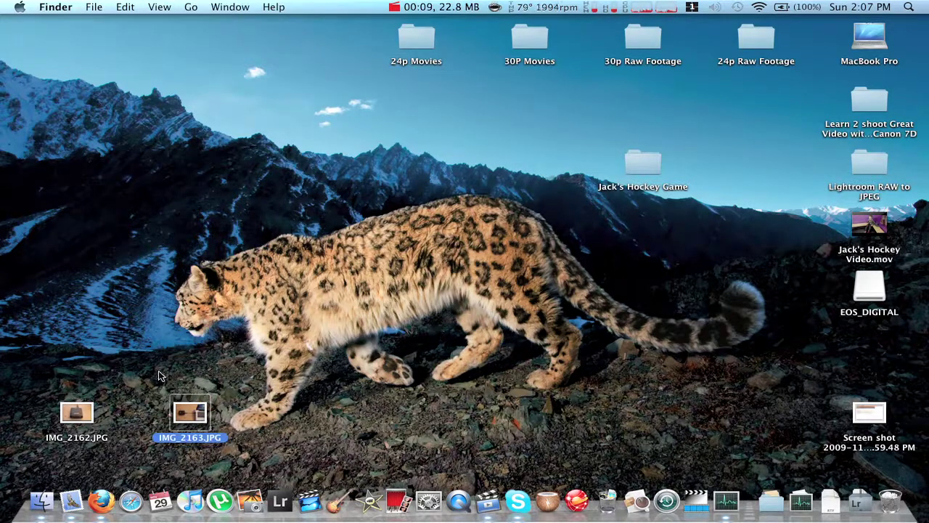
double_click(75, 415)
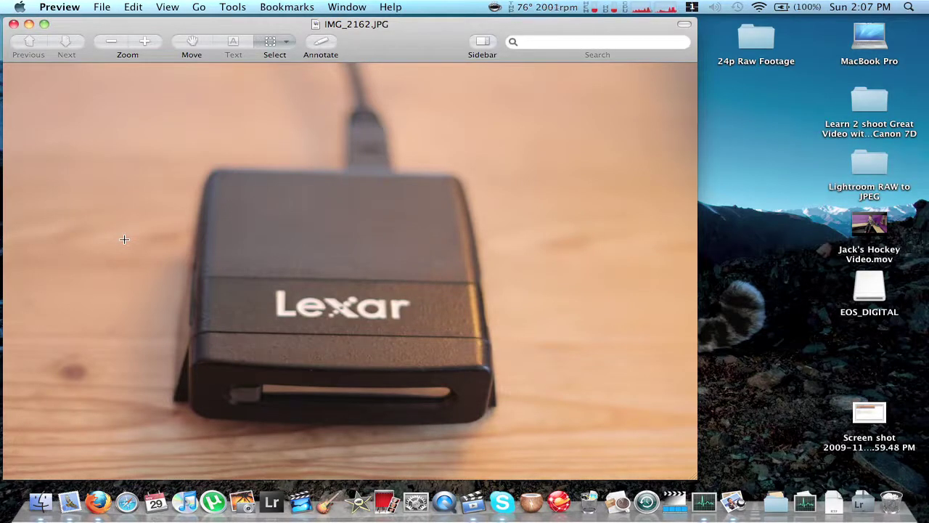
left_click(13, 24)
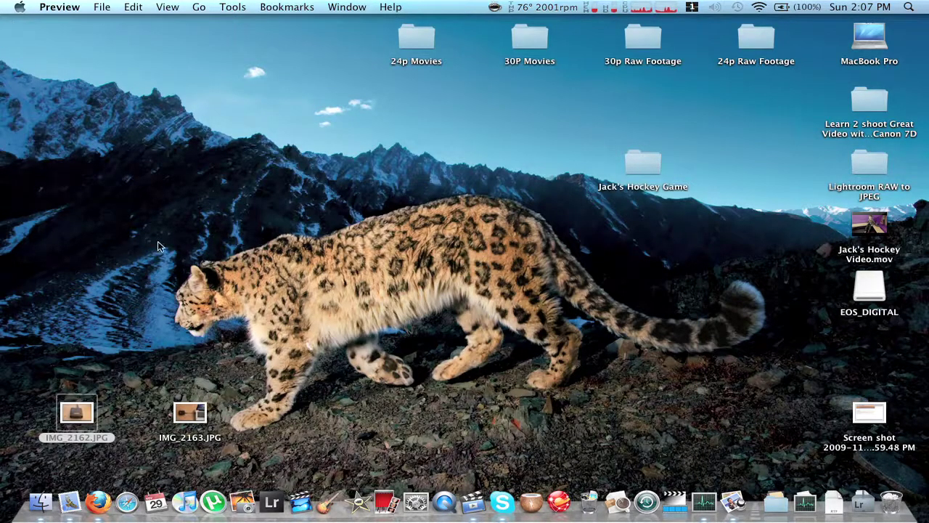
double_click(195, 423)
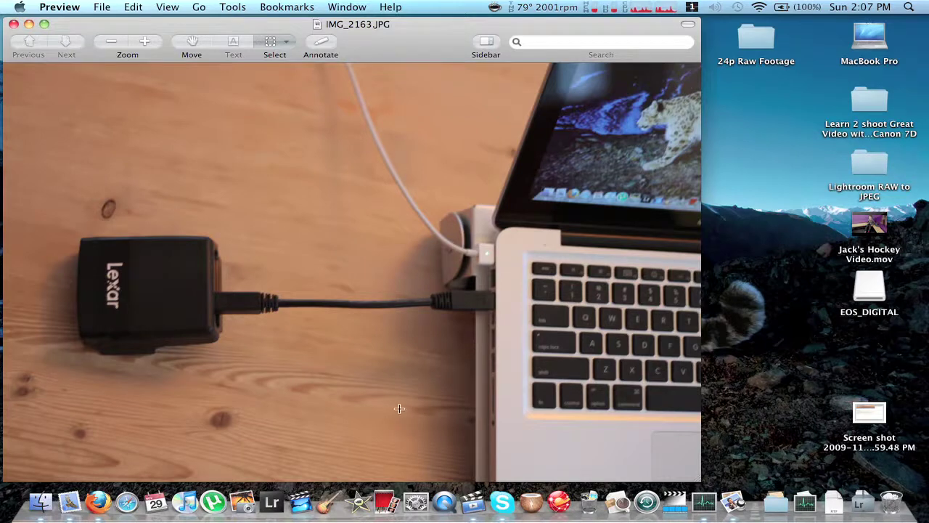
left_click(14, 25)
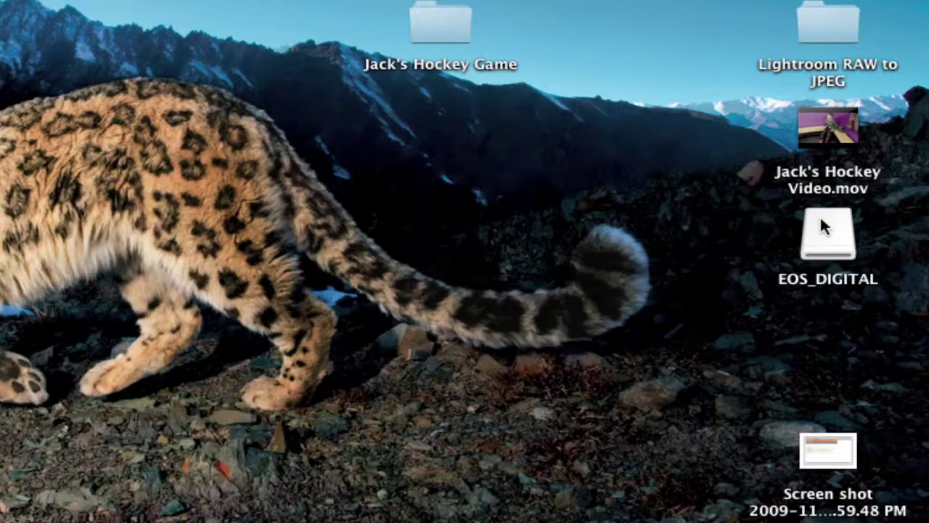
Open EOS_DIGITAL, then DCIM, then the 100EOS7D folder
double_click(821, 220)
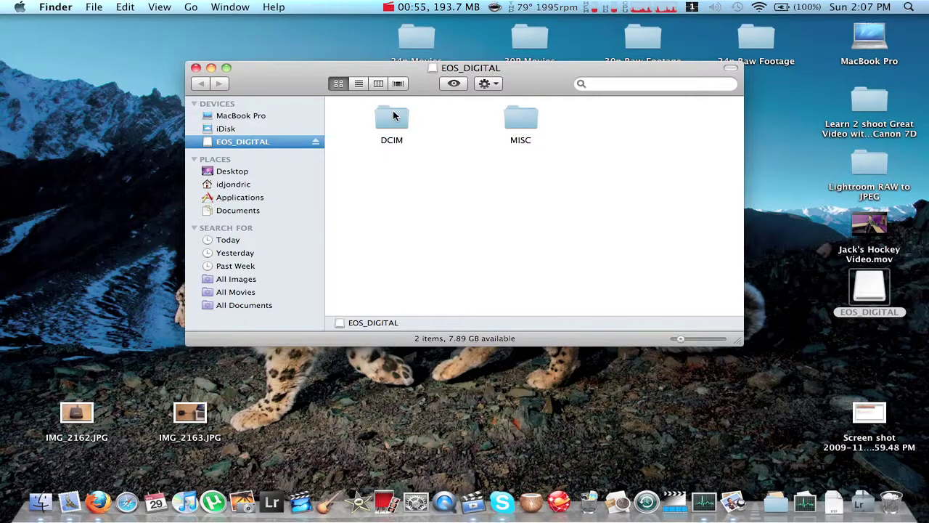
double_click(392, 113)
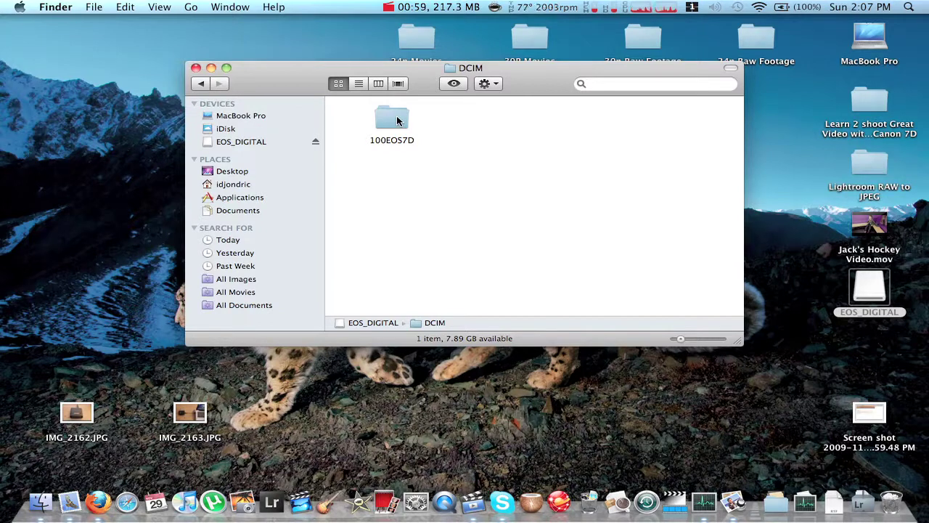
double_click(397, 118)
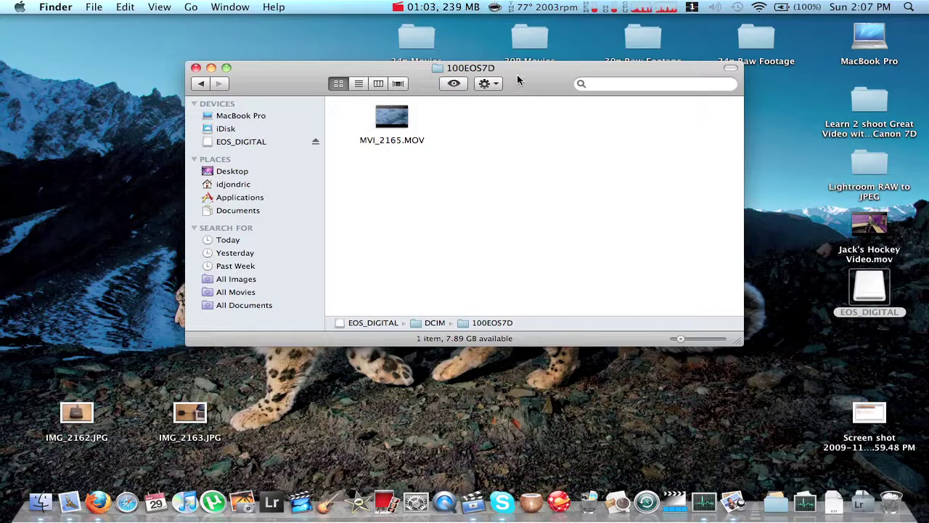
Lower the 100EOS7D window and point out the 24p/30p Raw Footage and Movies folders
left_click_drag(517, 74, 510, 102)
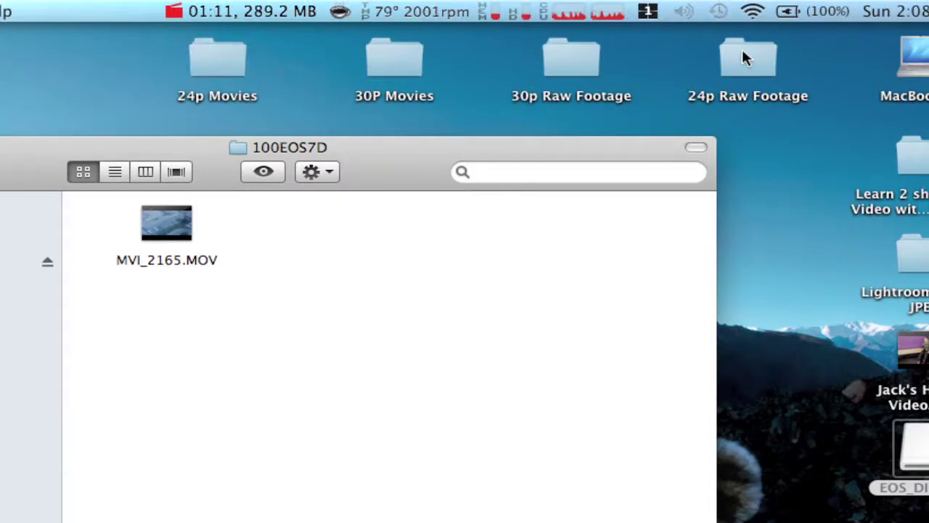
left_click(742, 56)
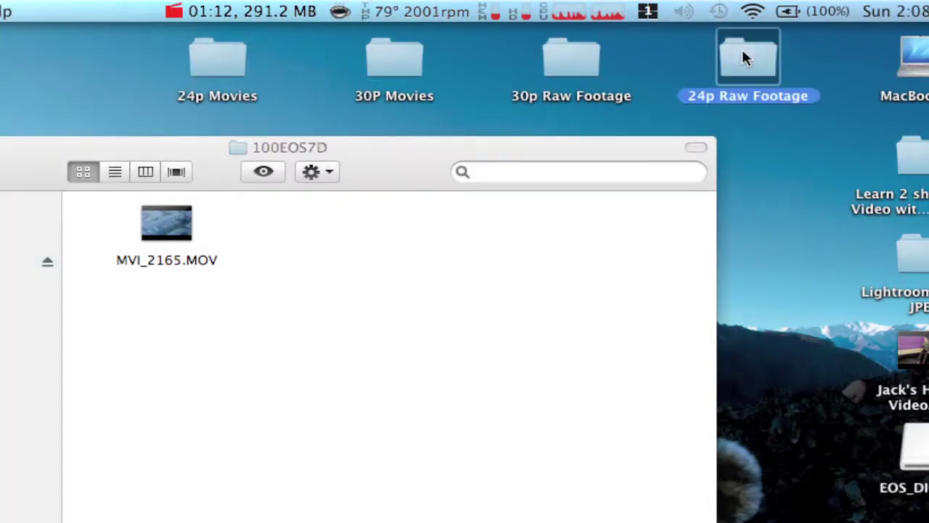
left_click(585, 59)
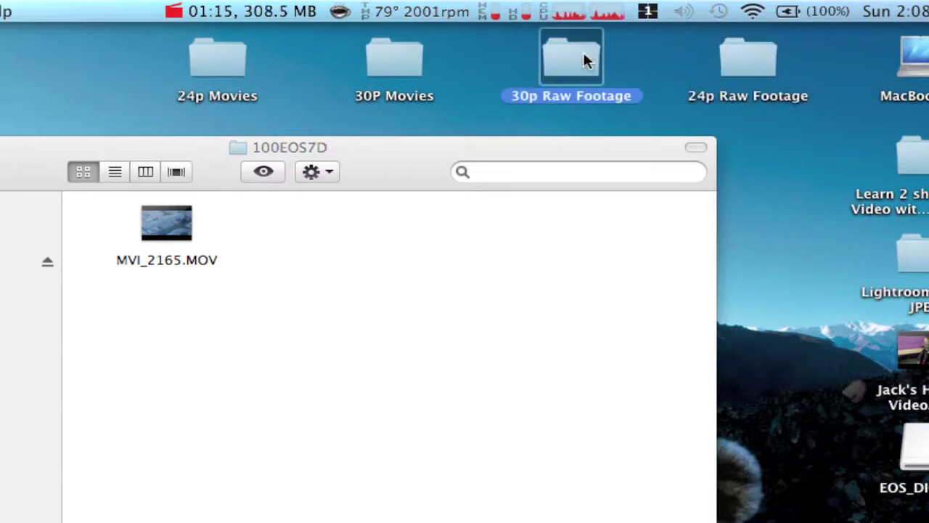
left_click(400, 58)
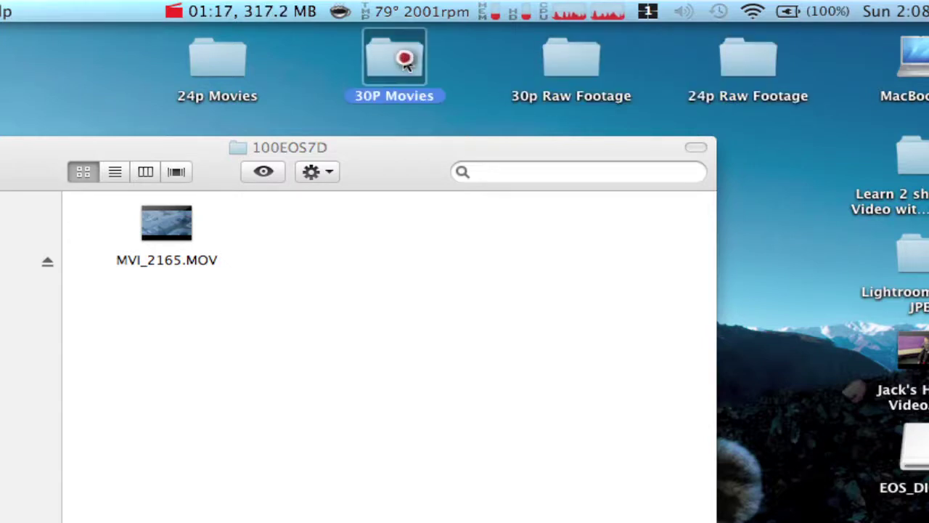
left_click(192, 51)
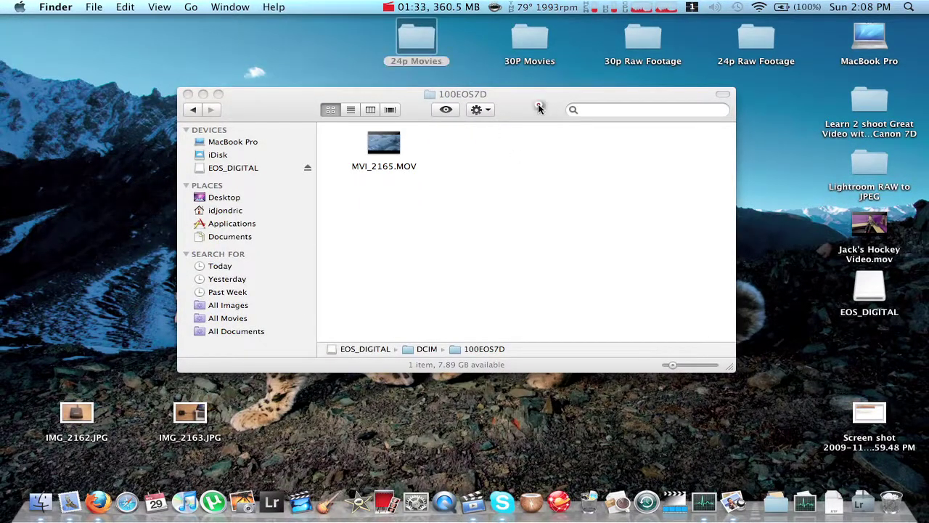
Copy MVI_2165.MOV into the desktop 24p Raw Footage folder, then close both windows
left_click_drag(541, 106, 399, 49)
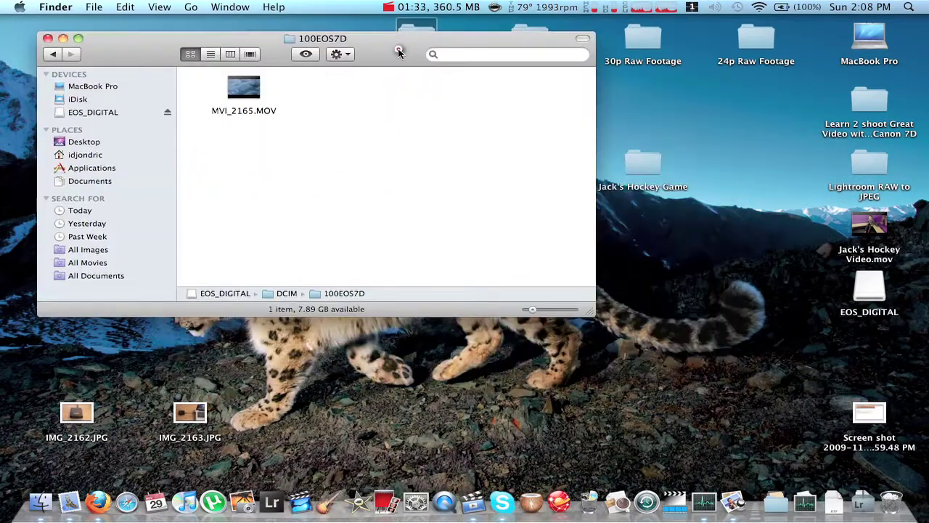
double_click(764, 47)
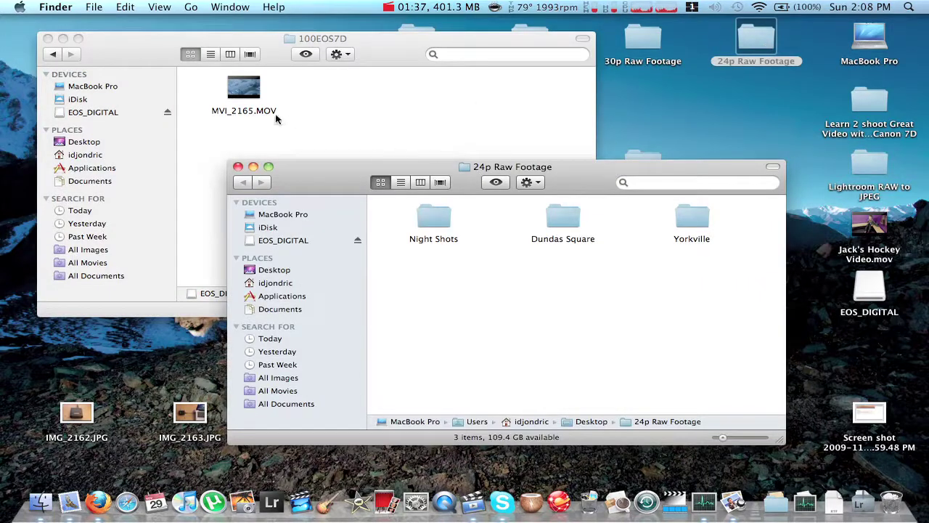
left_click_drag(272, 116, 497, 330)
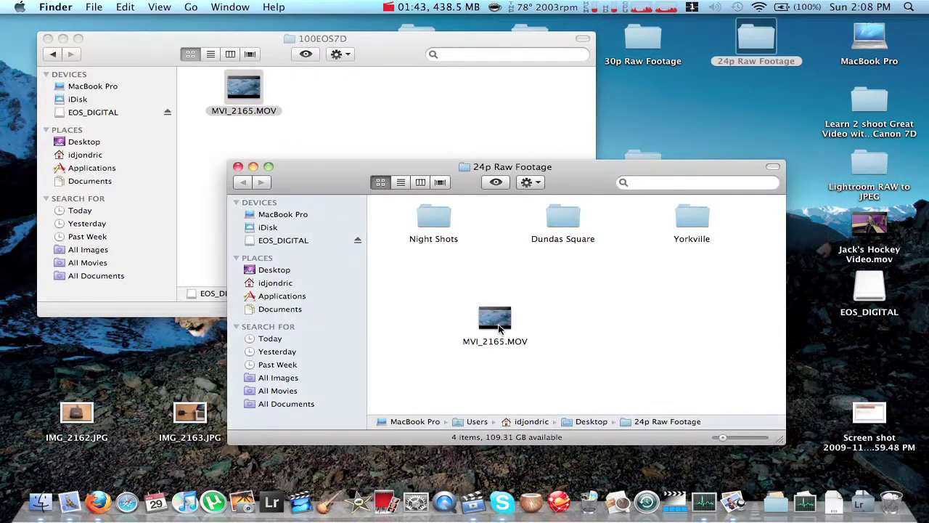
left_click(47, 39)
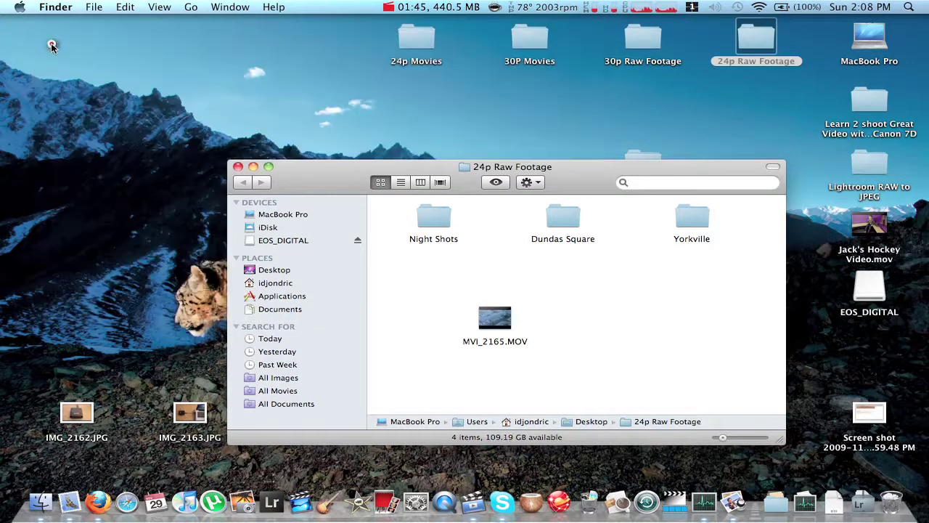
left_click(238, 167)
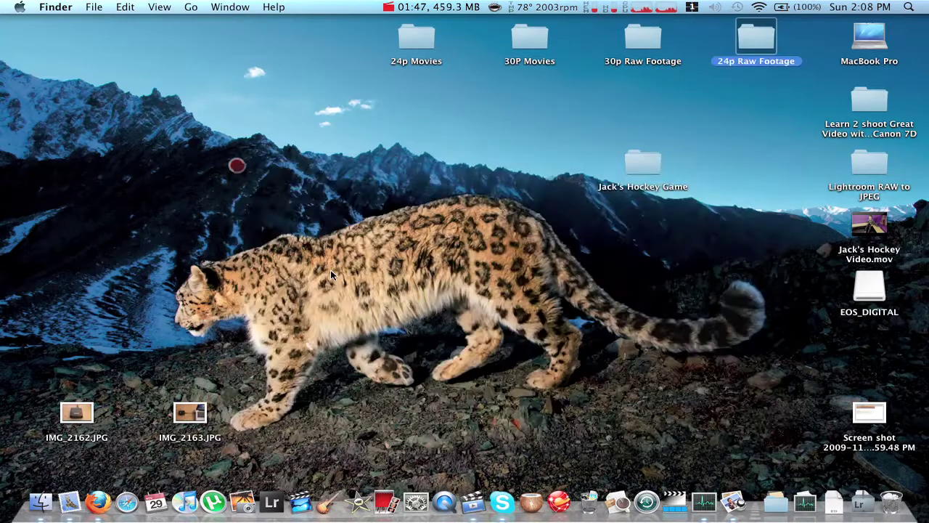
Launch iMovie and select MVI_2165.MOV via File > Import > Movies
left_click(355, 503)
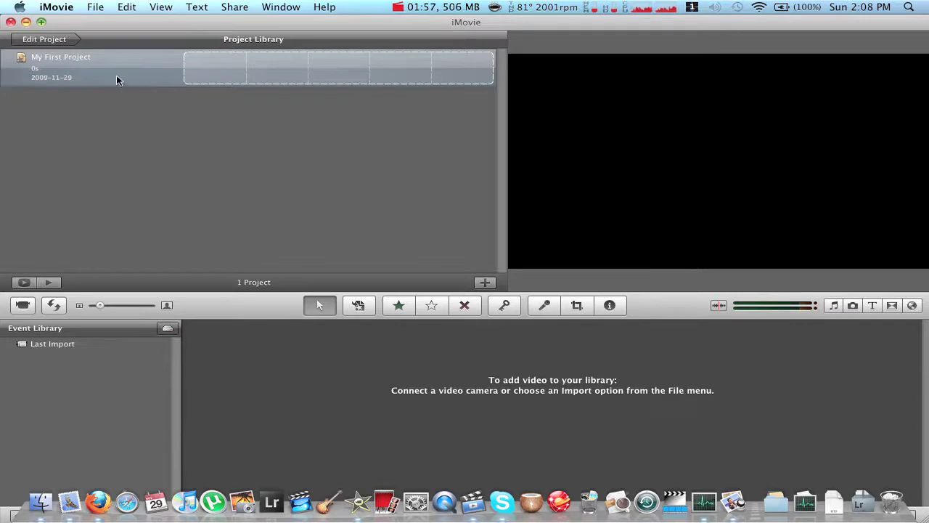
left_click(97, 9)
mouse_move(183, 249)
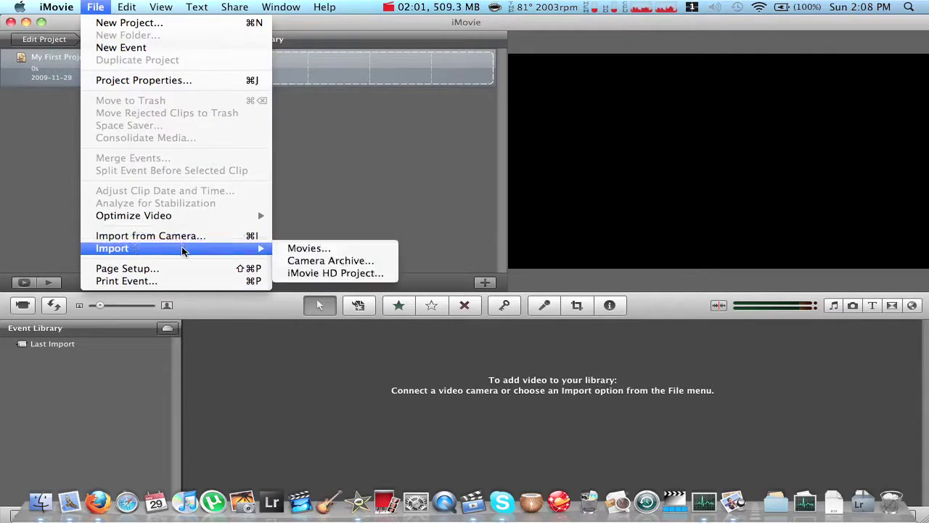
left_click(305, 249)
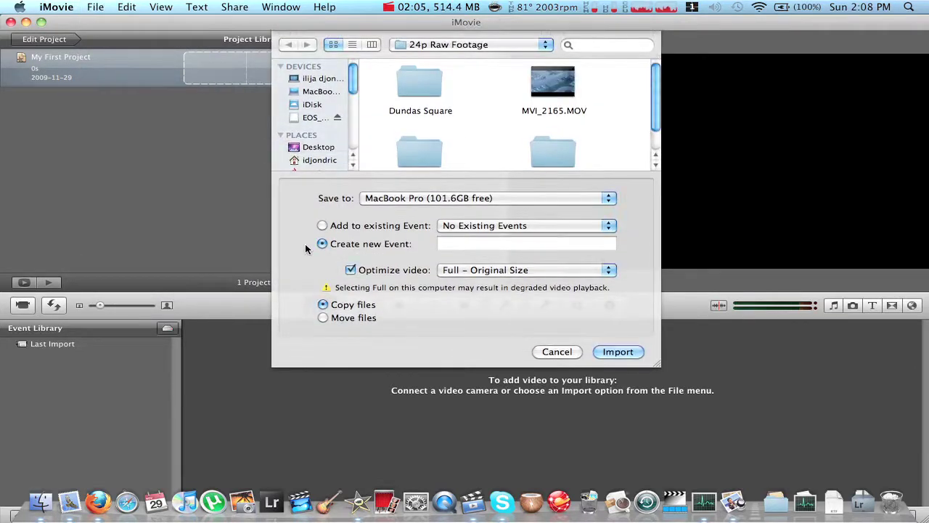
left_click(557, 84)
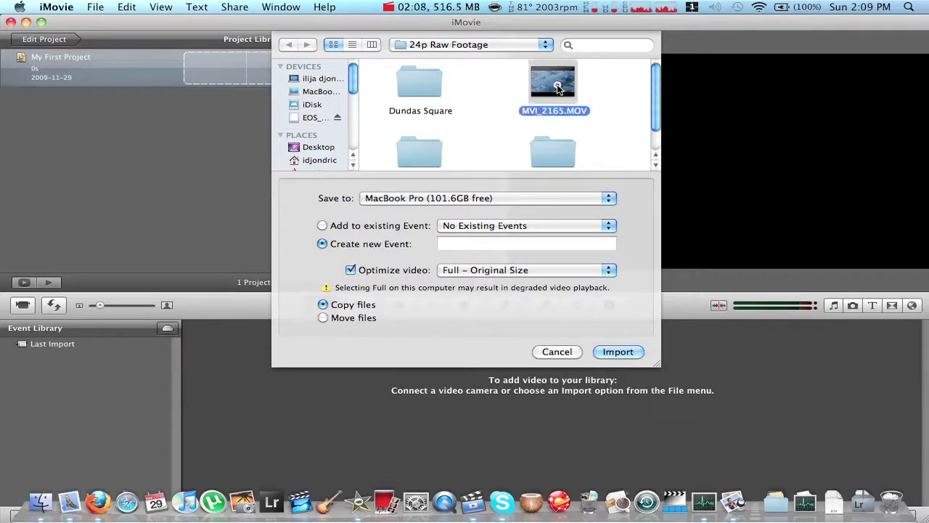
Import it into a new event named 'test' at Full – Original Size
left_click(498, 244)
type("test")
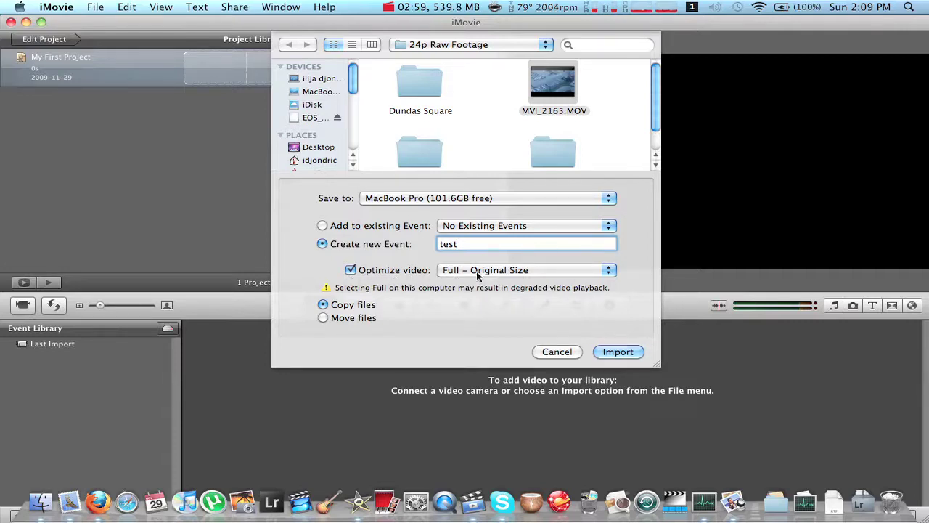
left_click(548, 273)
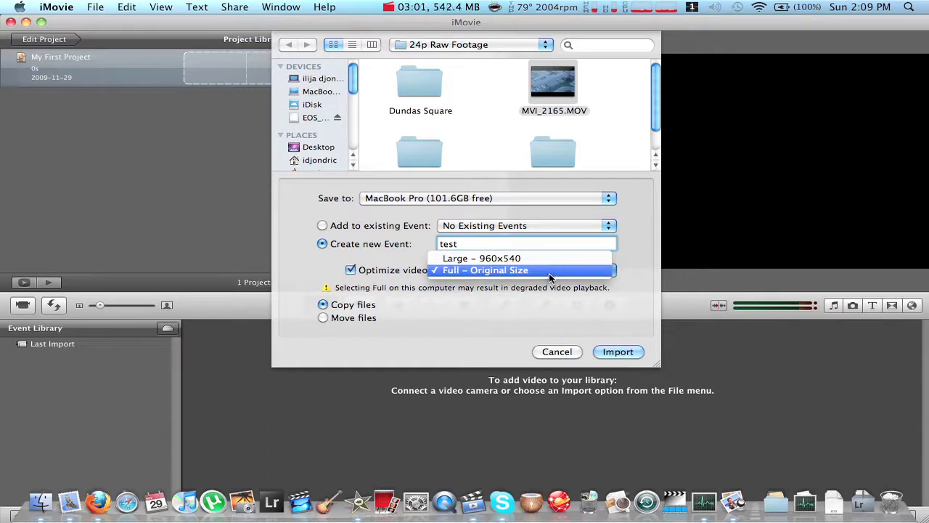
left_click(550, 273)
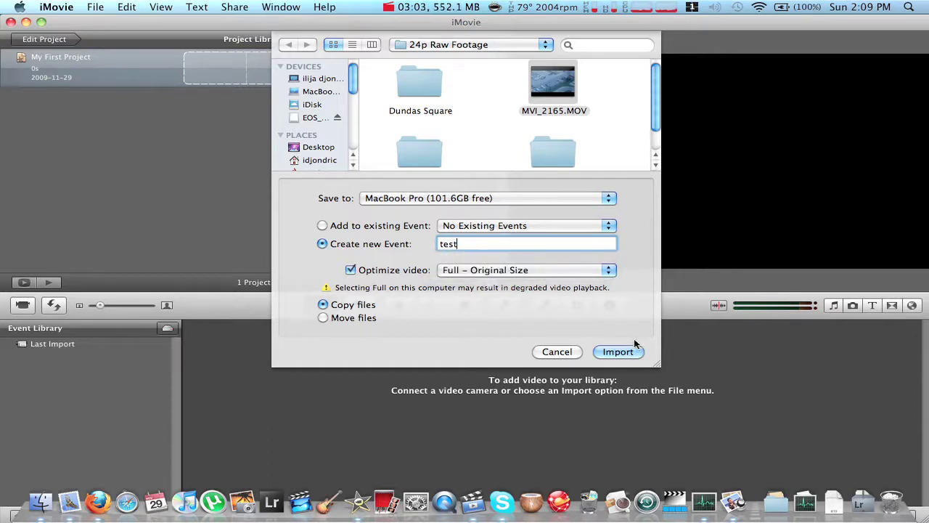
left_click(618, 351)
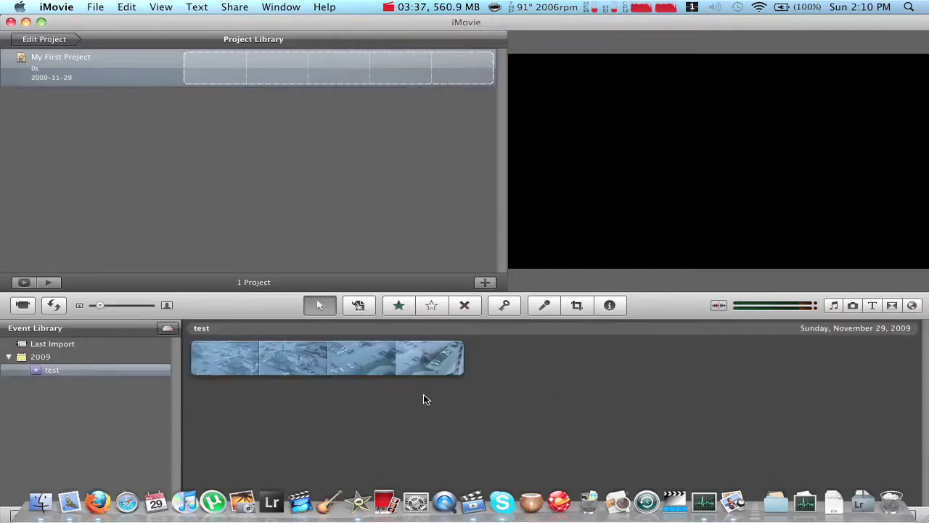
Preview the test clip and drag a 3-second range of it into My First Project
key("space")
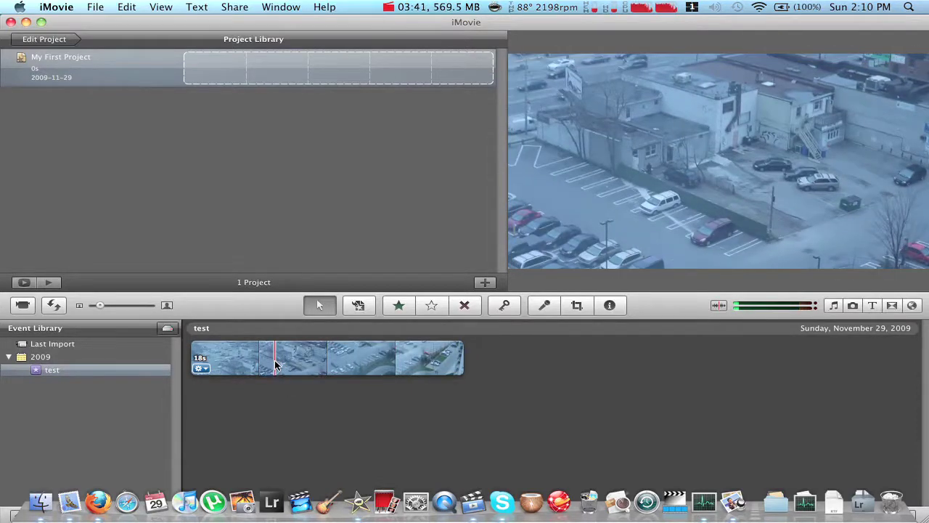
left_click_drag(275, 360, 321, 360)
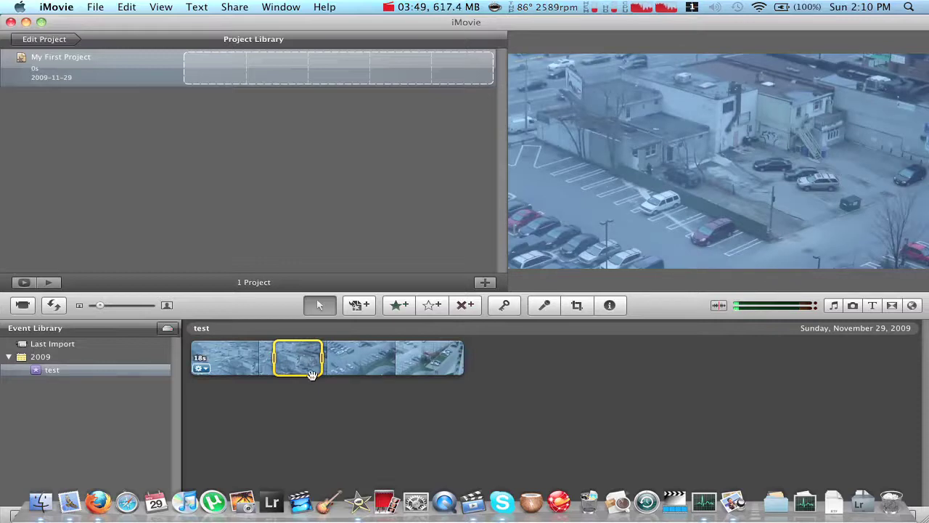
left_click_drag(298, 310, 297, 187)
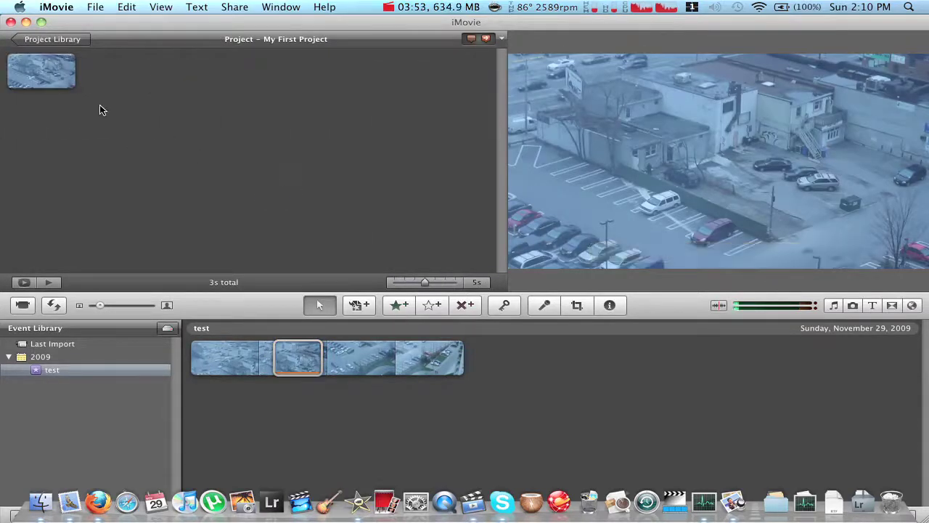
left_click(48, 73)
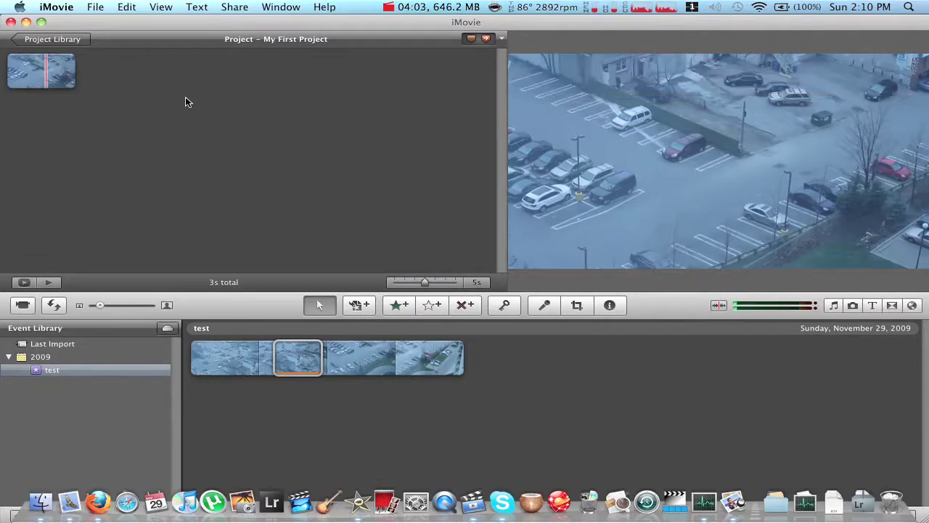
Start a Share > Export using QuickTime and name the file test.mov
left_click(237, 7)
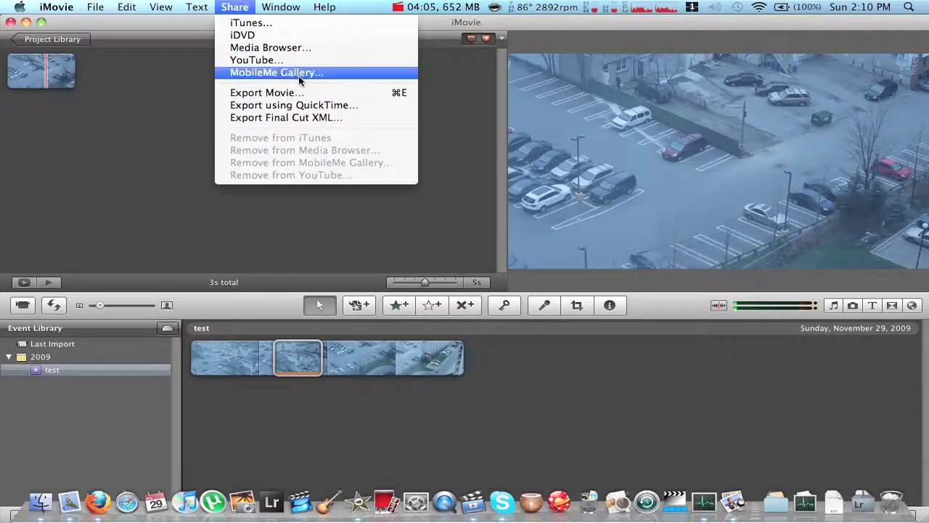
left_click(364, 106)
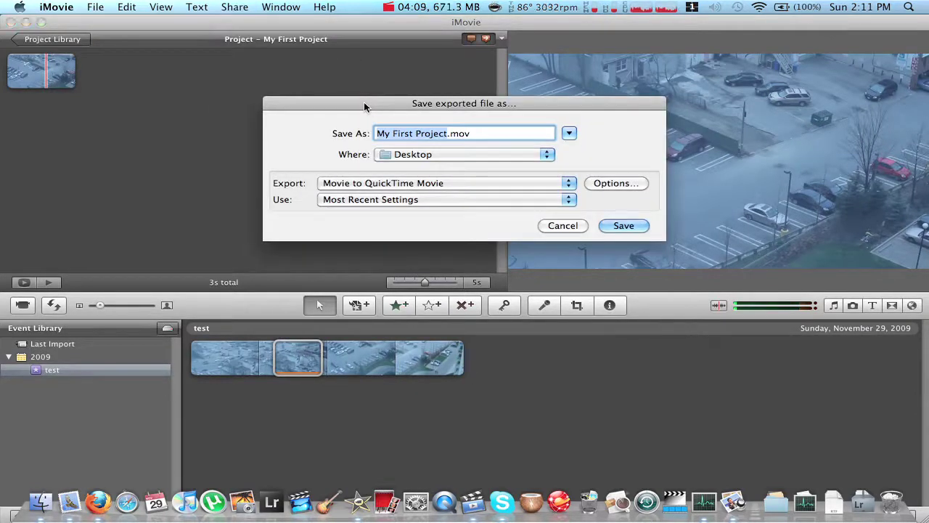
type("test")
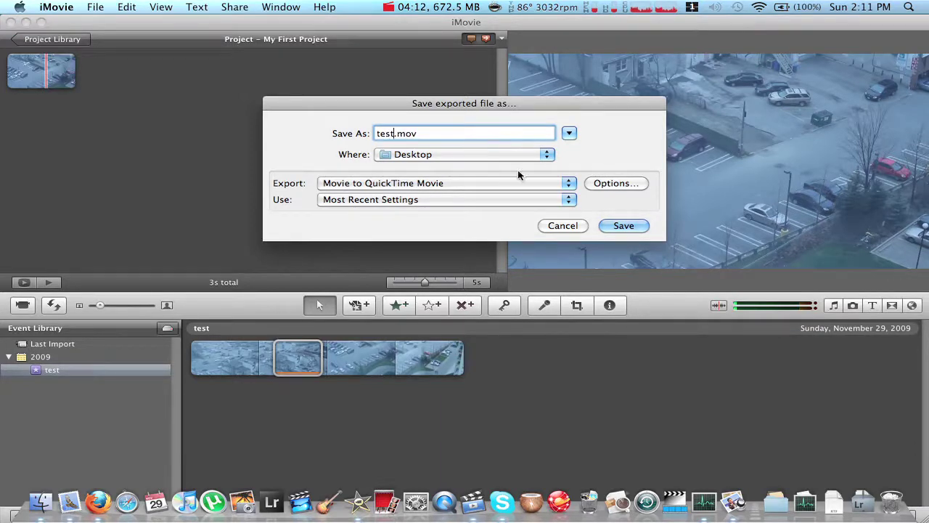
left_click(627, 185)
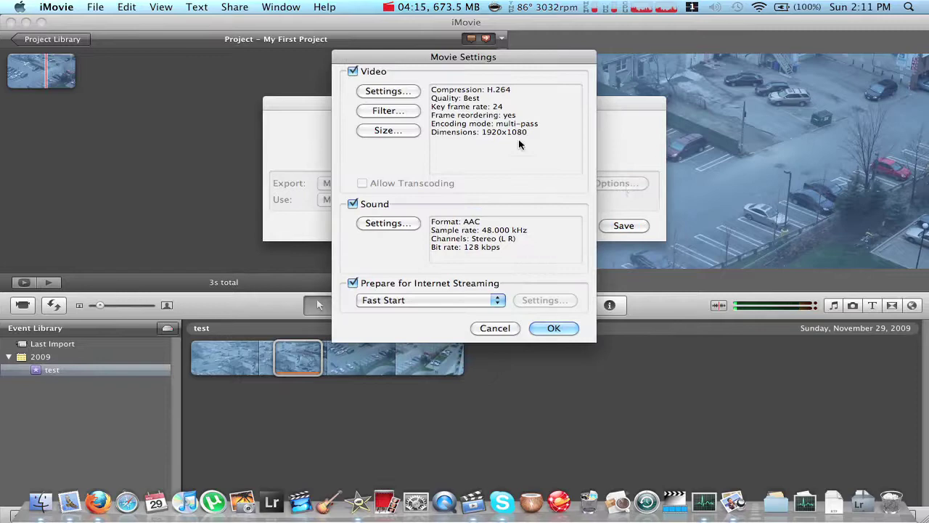
left_click(414, 92)
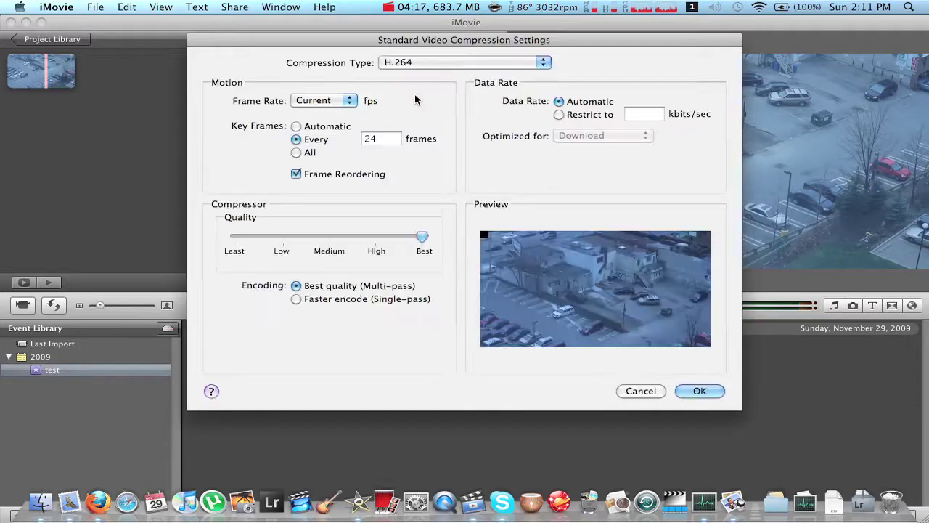
left_click(541, 63)
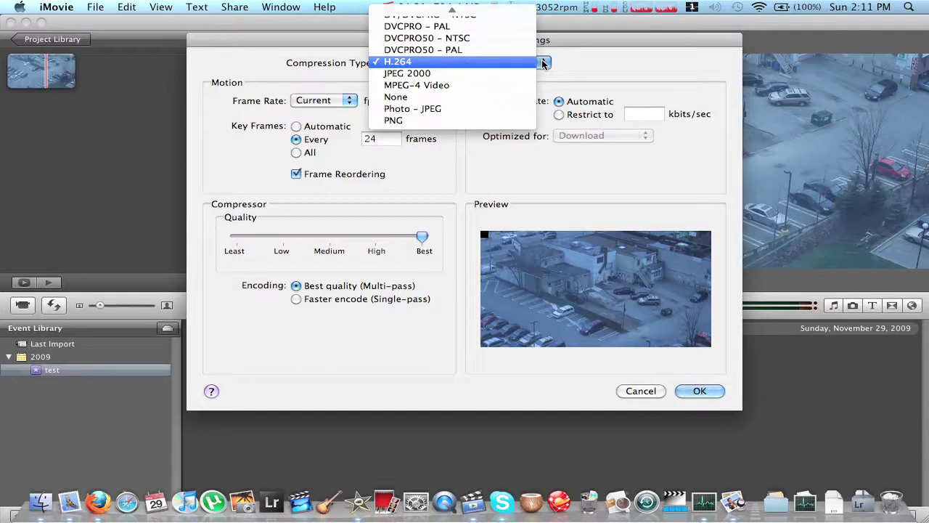
left_click(436, 62)
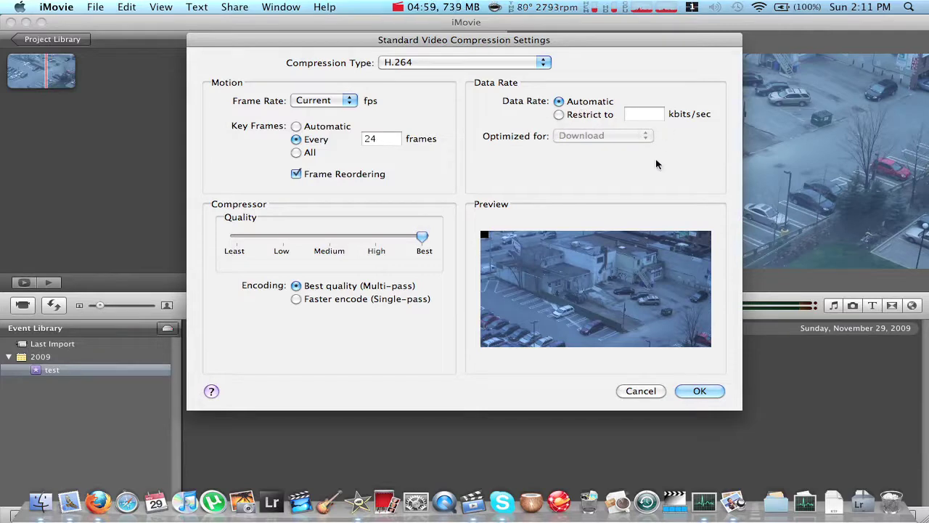
left_click(697, 390)
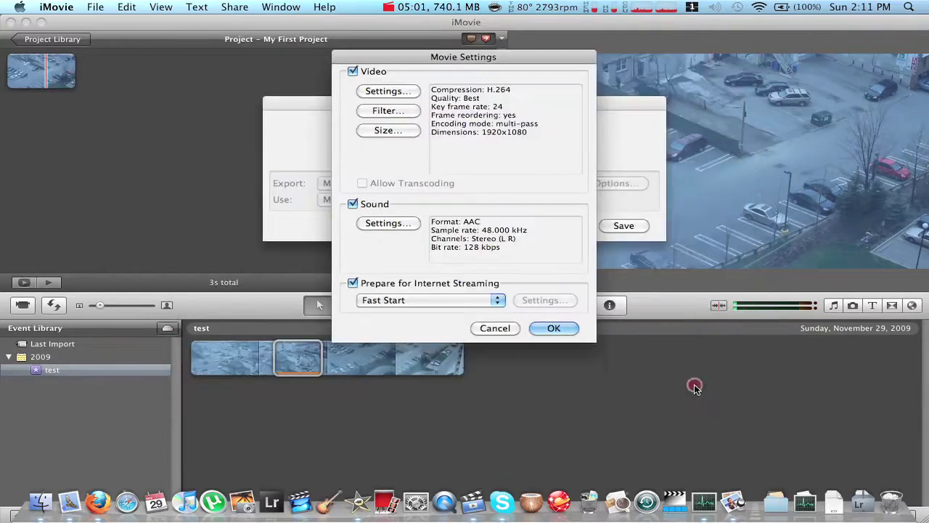
Change the export dimensions from 1920 x 1080 to 1280 x 720 HD
left_click(394, 131)
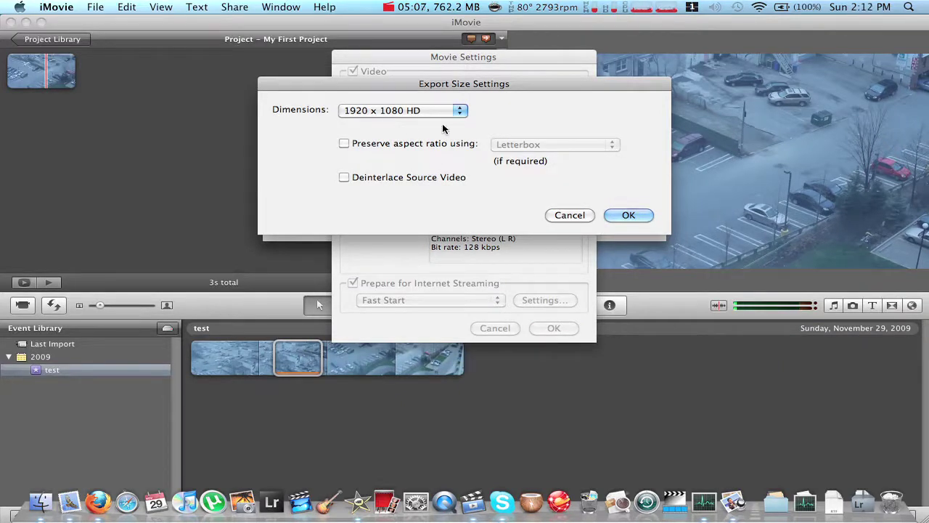
left_click(460, 110)
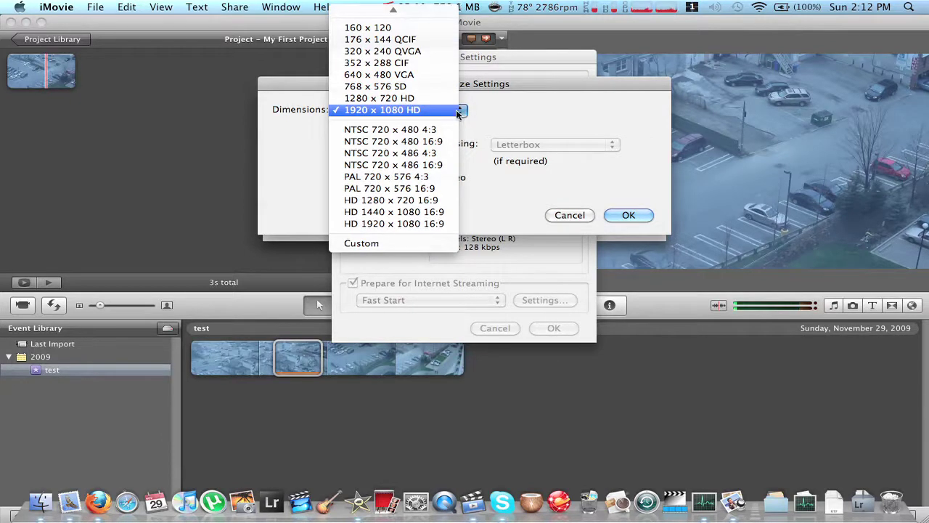
left_click(431, 98)
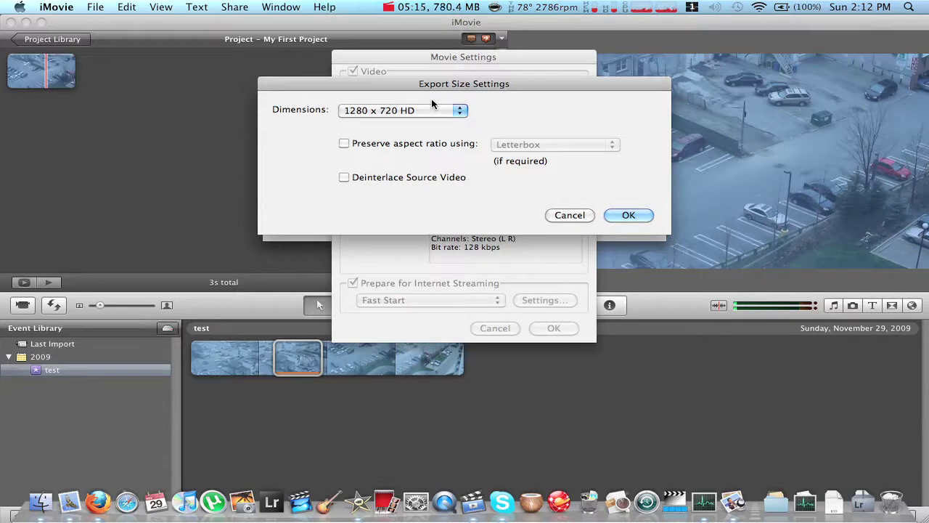
left_click(629, 214)
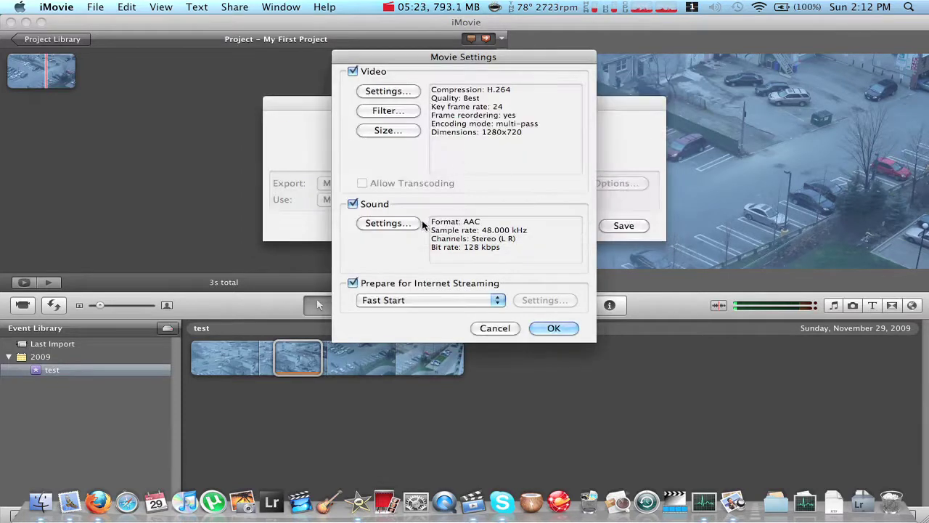
left_click(392, 223)
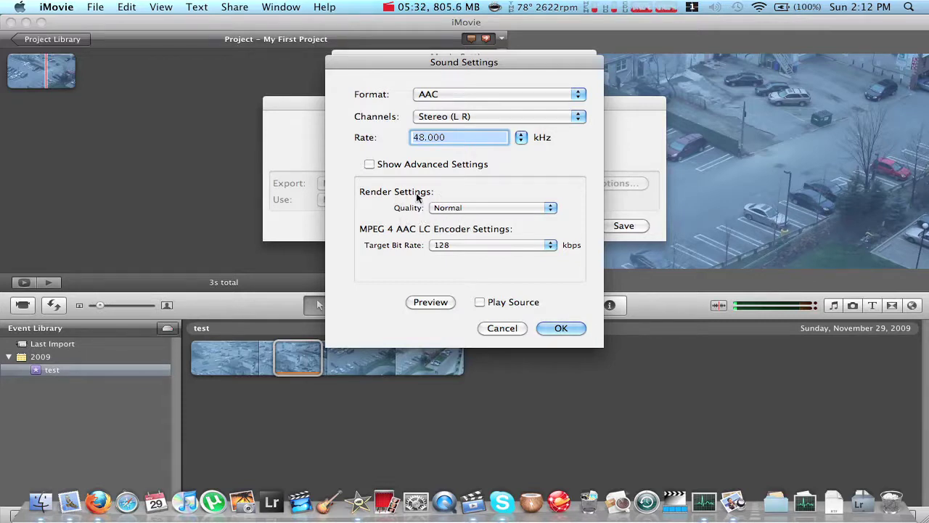
left_click(537, 207)
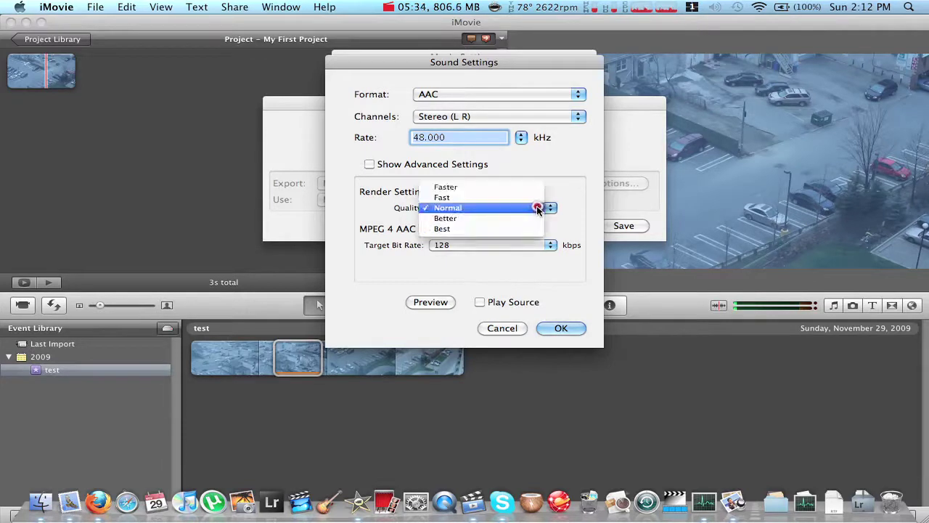
left_click(499, 208)
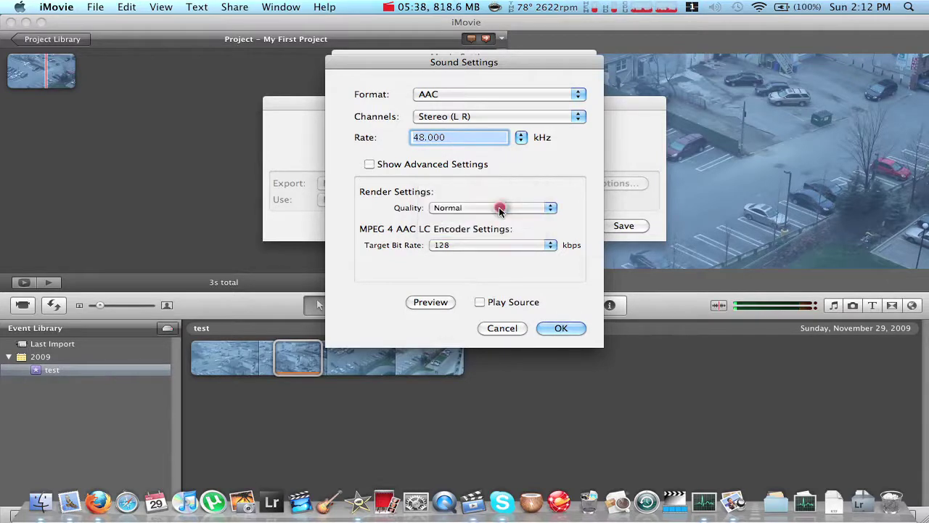
left_click(547, 245)
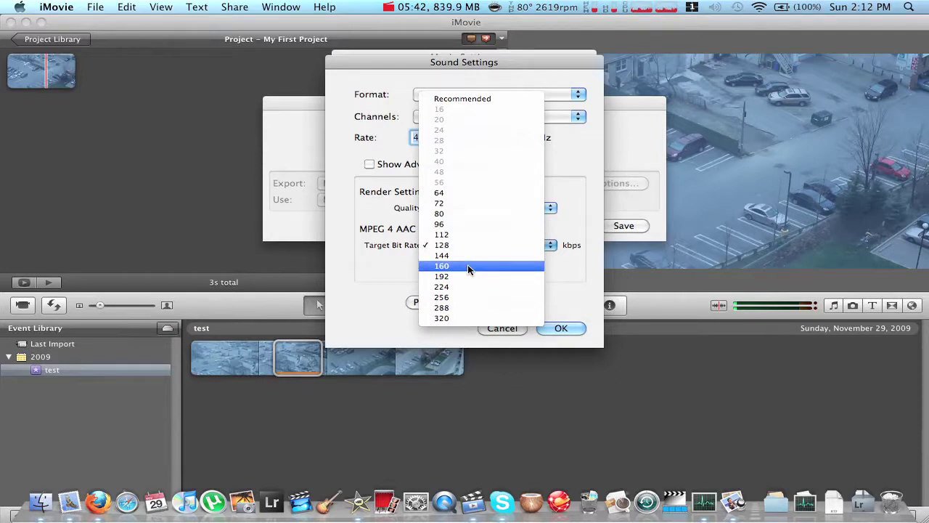
left_click(489, 246)
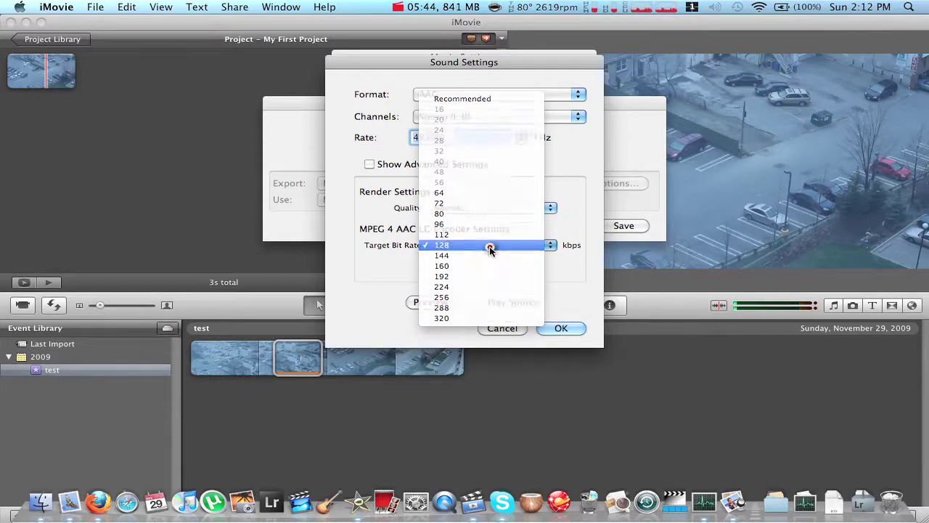
left_click(559, 328)
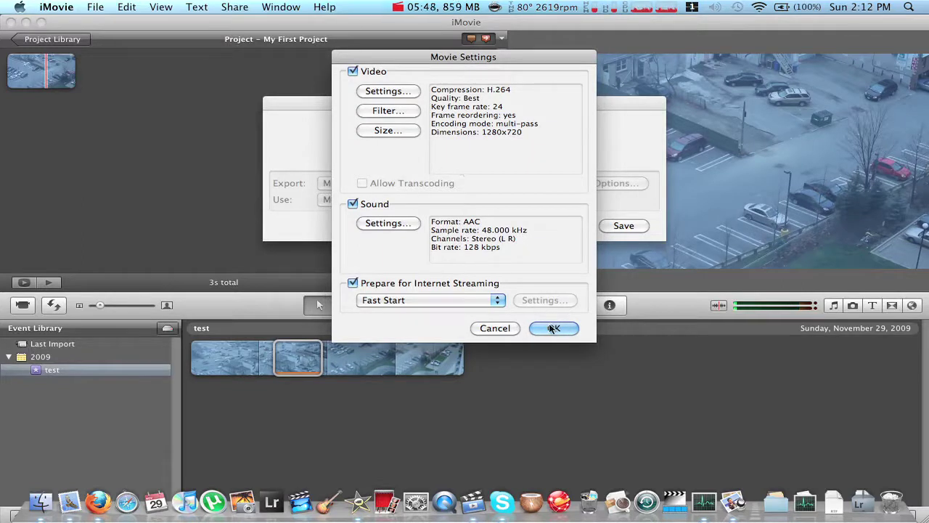
Keep Fast Start streaming, accept the movie settings, and save test.mov to the Desktop
left_click(498, 299)
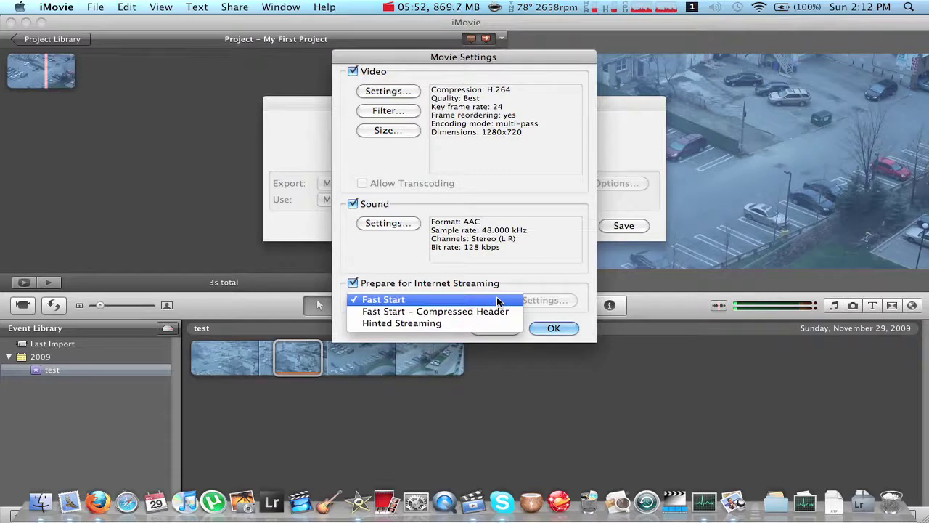
left_click(406, 299)
left_click(559, 328)
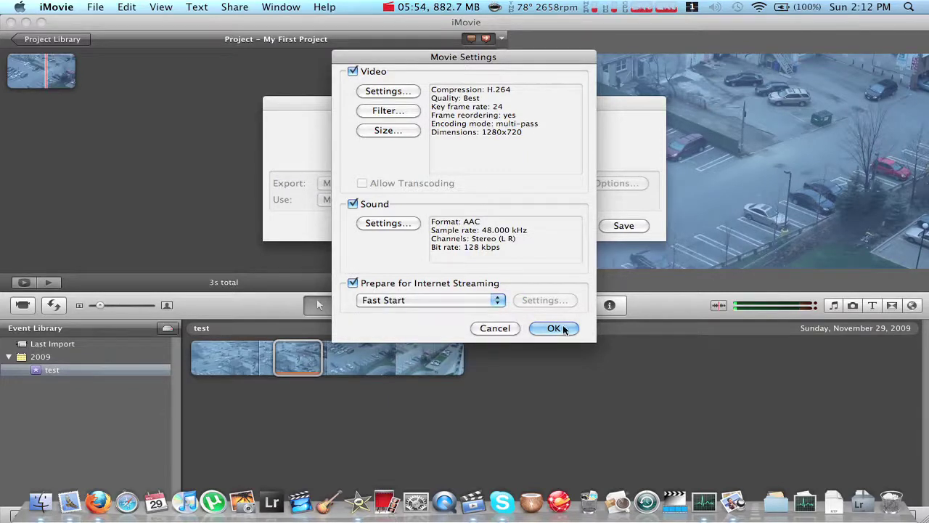
left_click(632, 225)
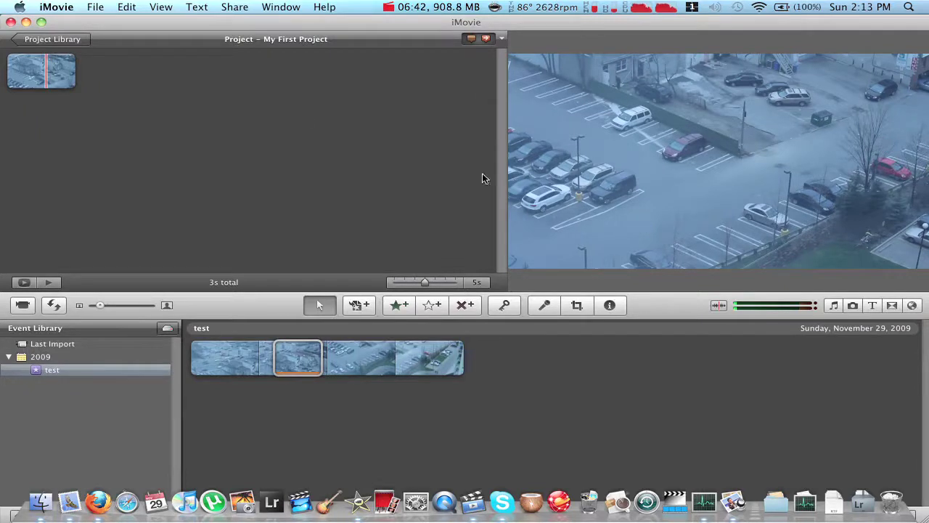
Close iMovie, nudge test.mov left on the desktop, and open it in QuickTime Player
left_click(12, 24)
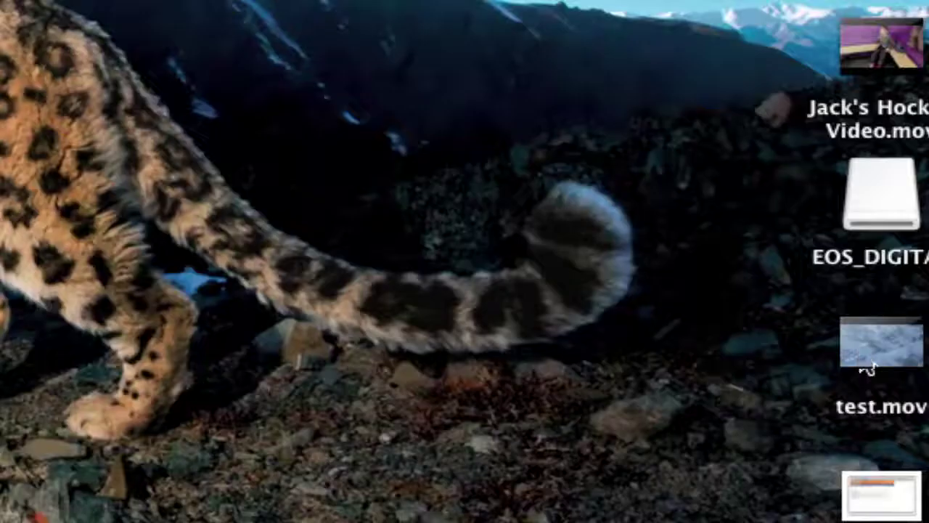
left_click_drag(867, 368, 759, 352)
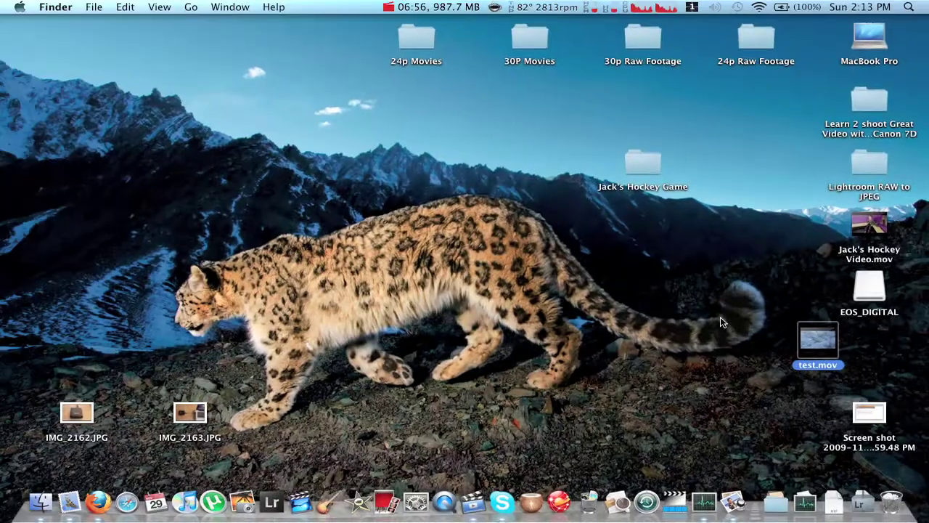
double_click(831, 347)
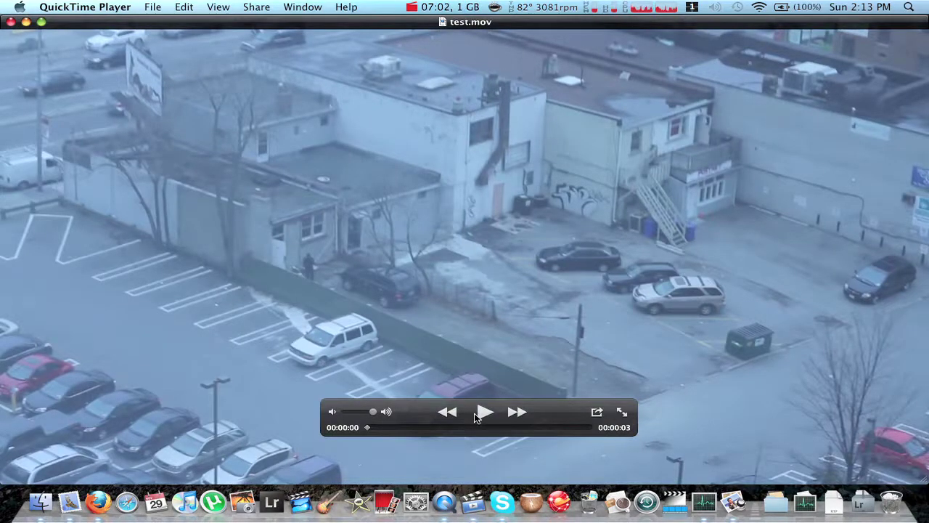
Play test.mov through its 3 seconds, then quit QuickTime Player
left_click(476, 414)
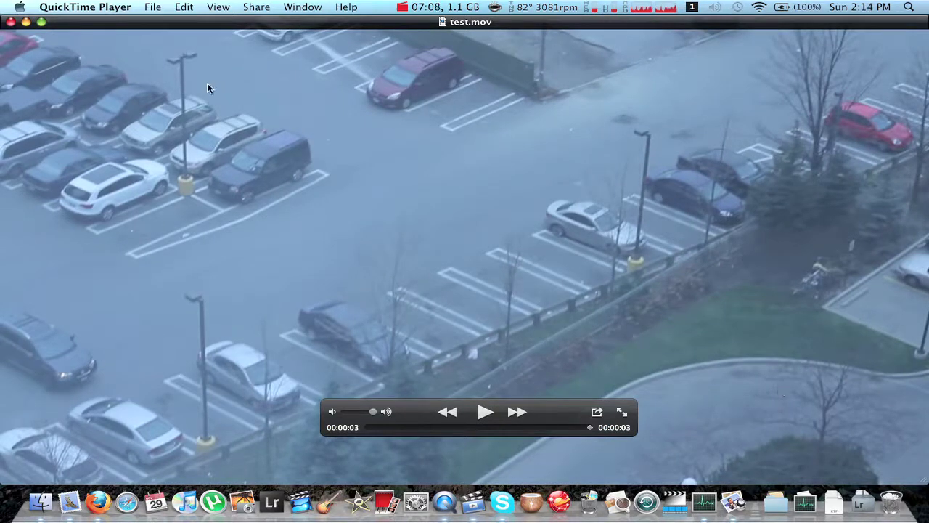
left_click(101, 7)
Quit QuickTime Player and place test.mov at the top centre of the desktop, below the folders
left_click(117, 107)
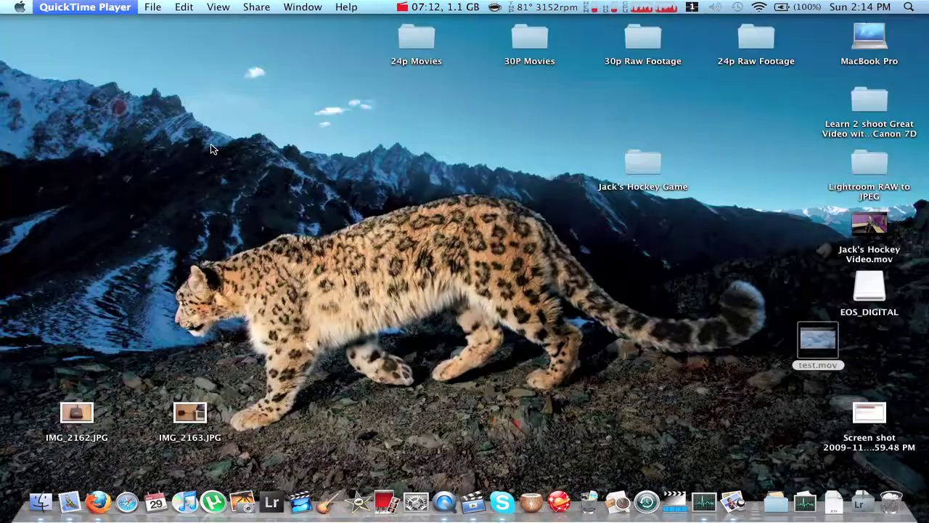
left_click_drag(813, 349, 489, 138)
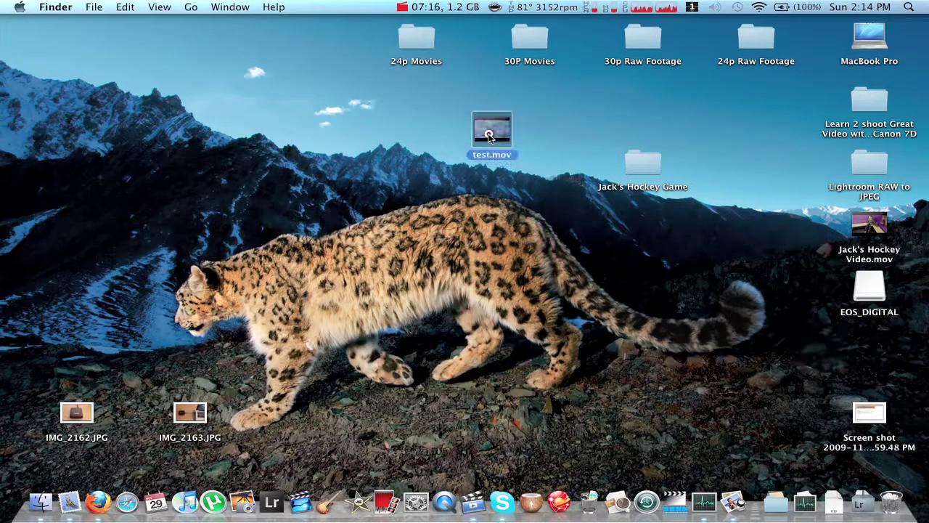
left_click(522, 133)
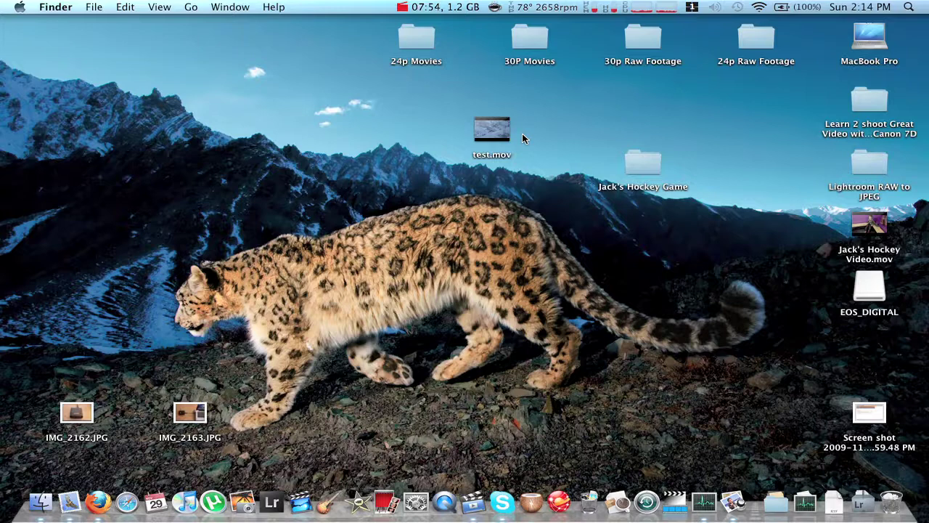
left_click(403, 7)
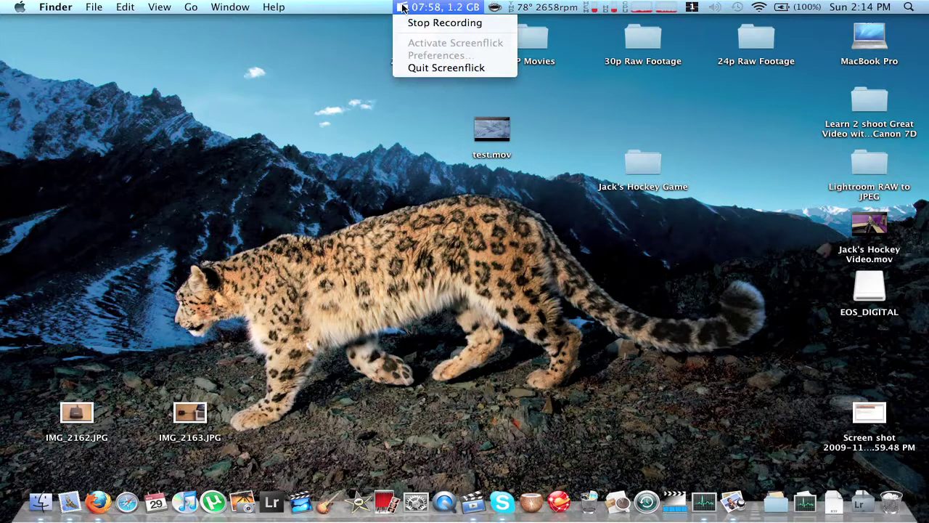